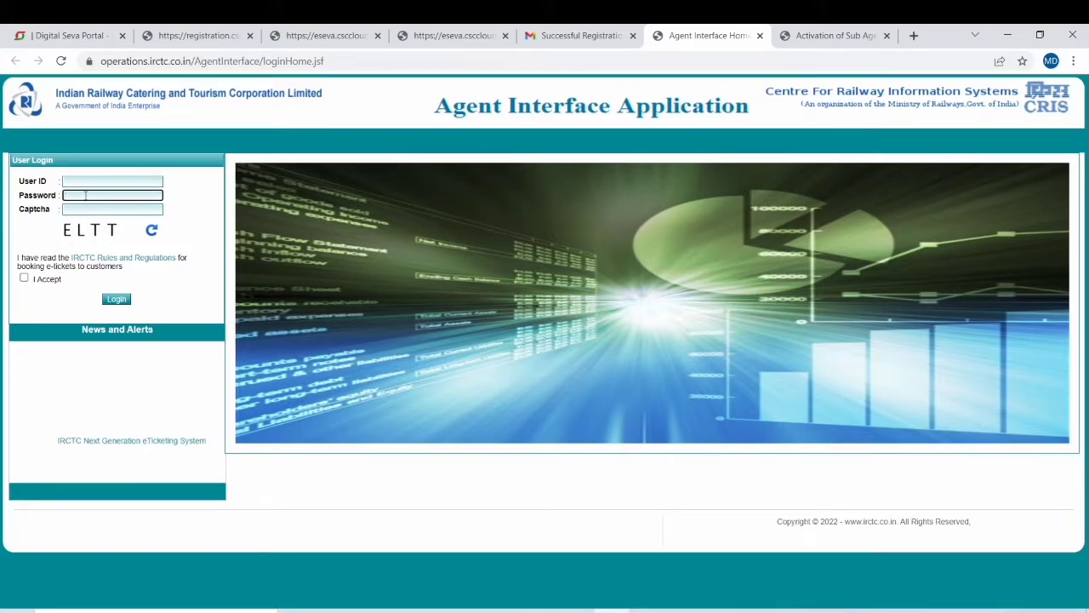
Log in with captcha 'ELTT' entered and the IRCTC rules and regulations accepted.
left_click(80, 209)
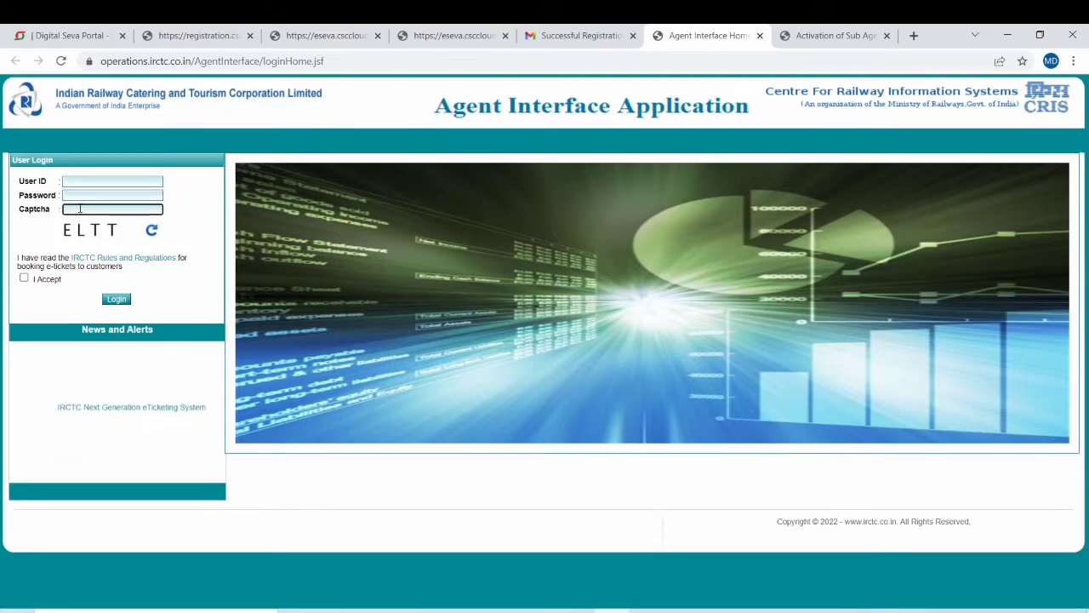
type("E")
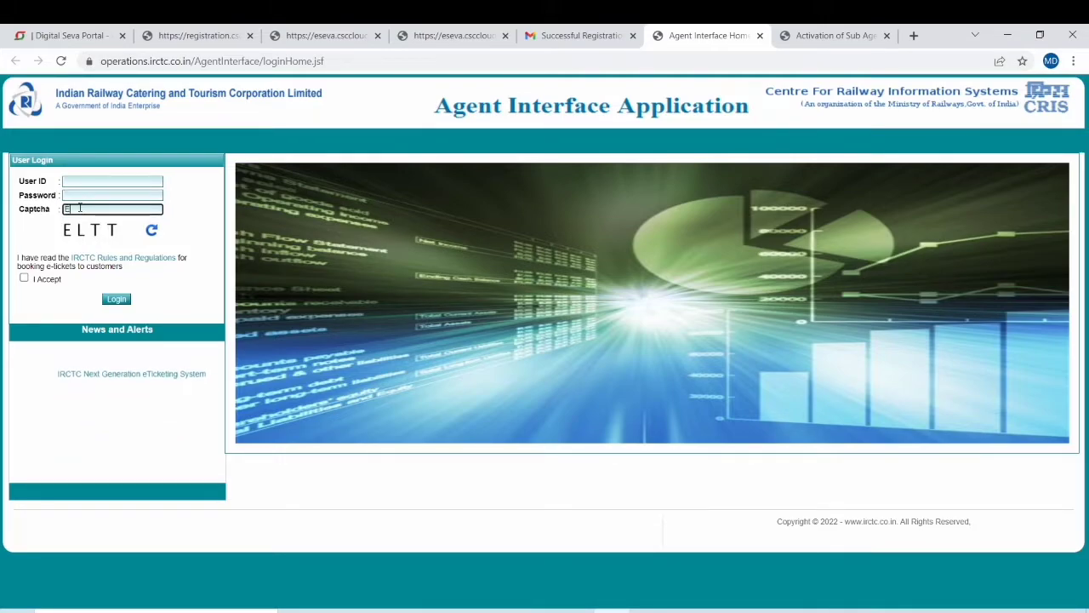
type("LTT")
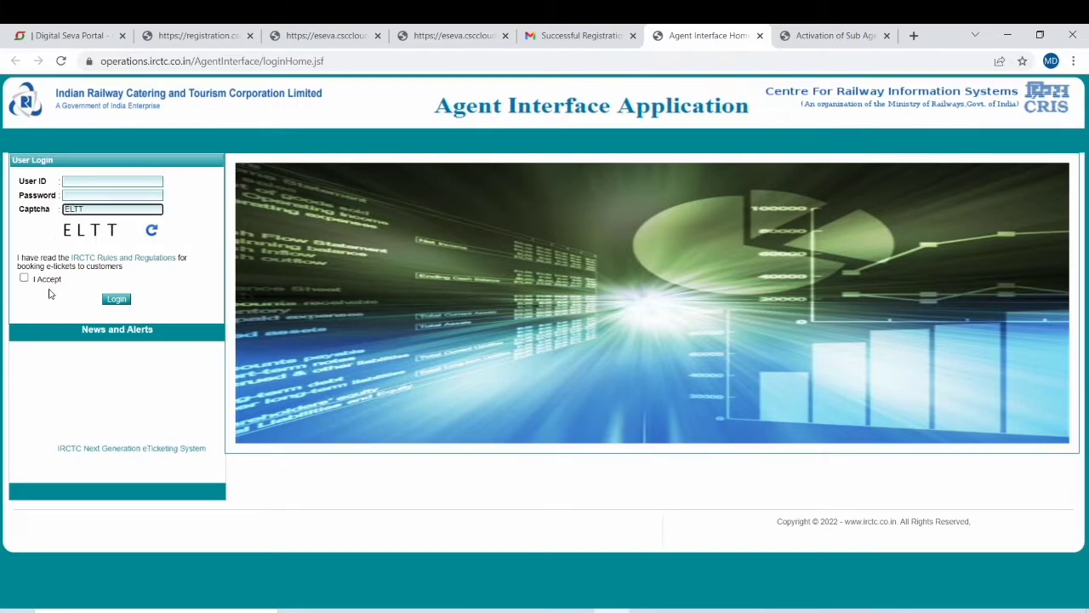
left_click(25, 279)
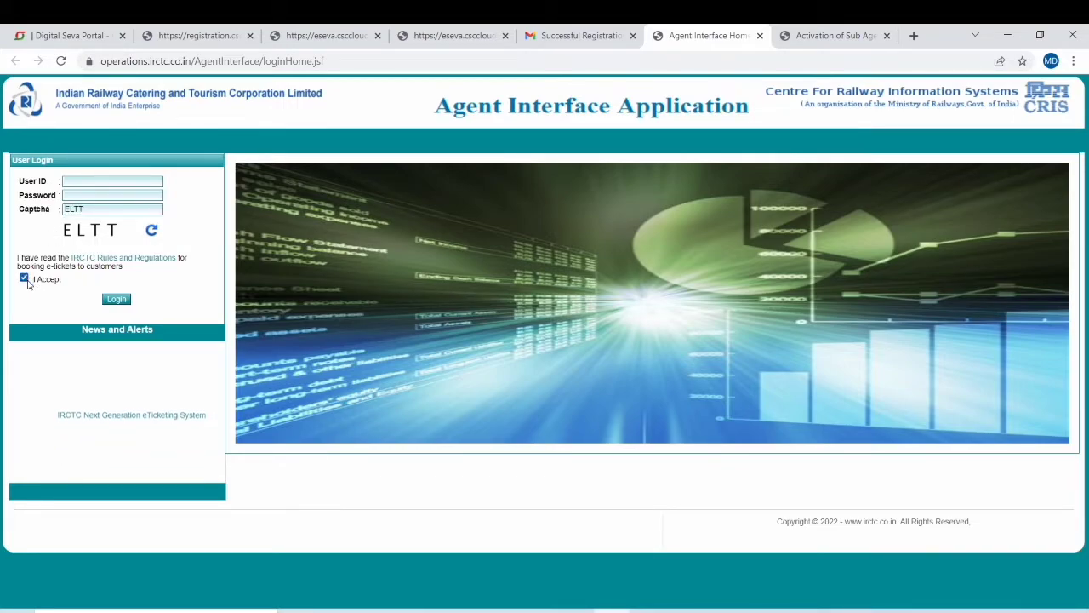
left_click(116, 300)
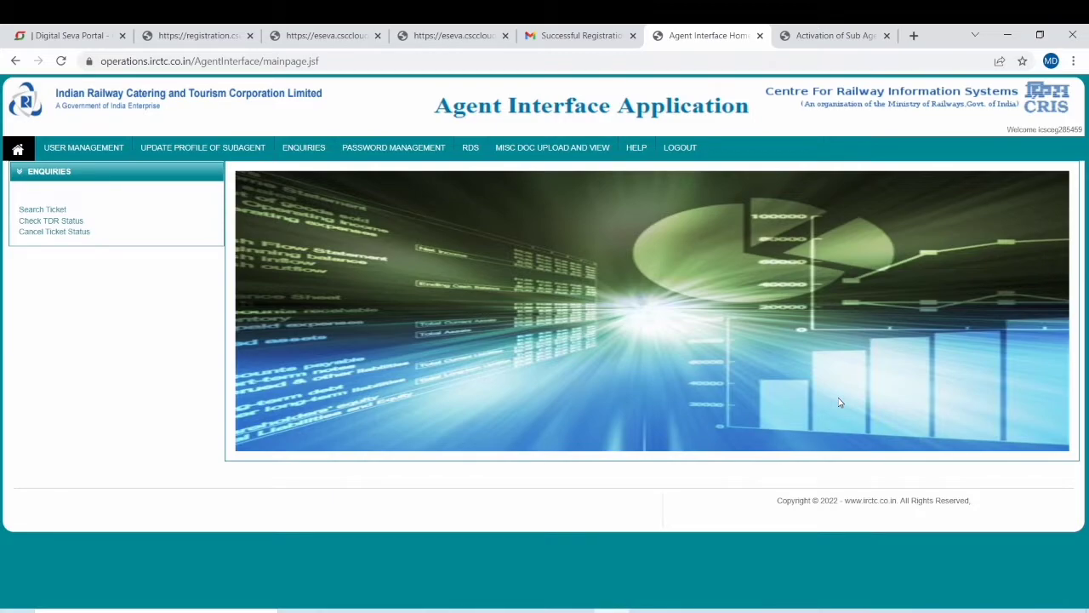
Under Password Management, change the profile password by entering the old and new passwords, then submit.
mouse_move(395, 158)
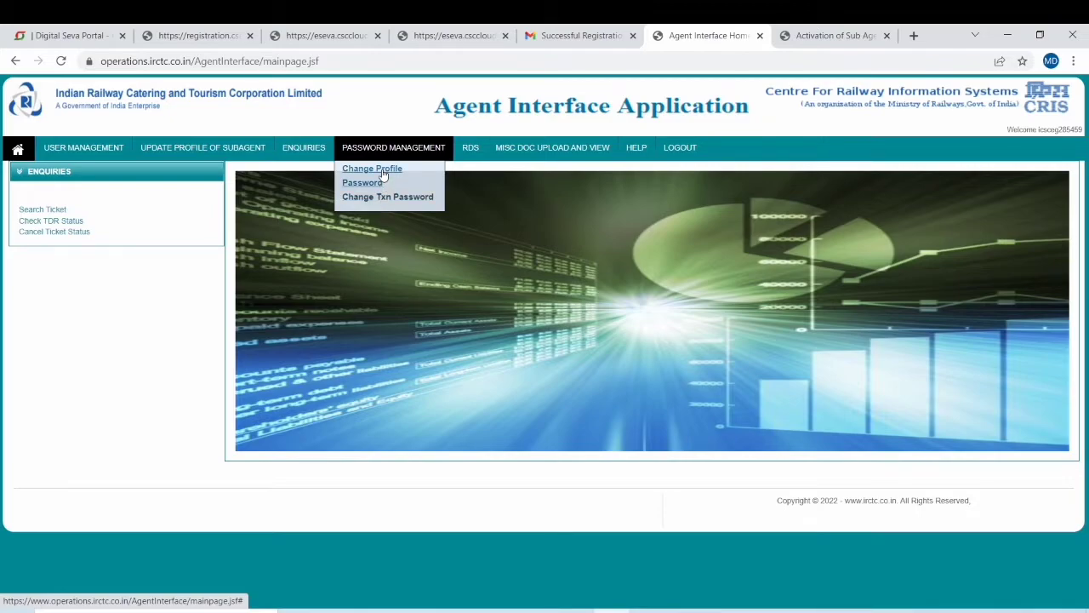
left_click(383, 174)
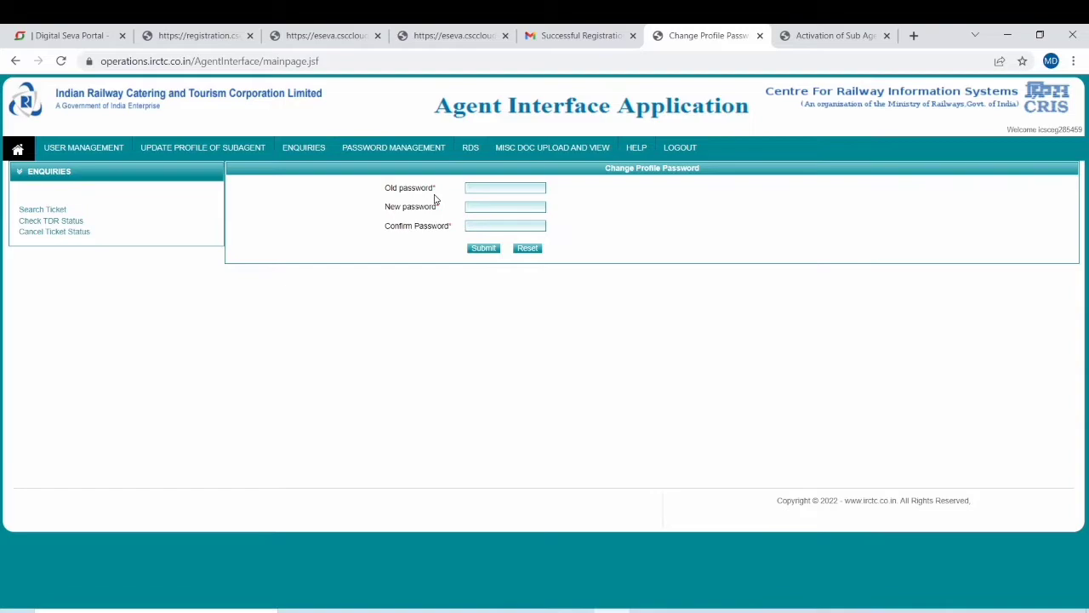
left_click(506, 189)
type("******")
left_click(493, 209)
left_click(483, 248)
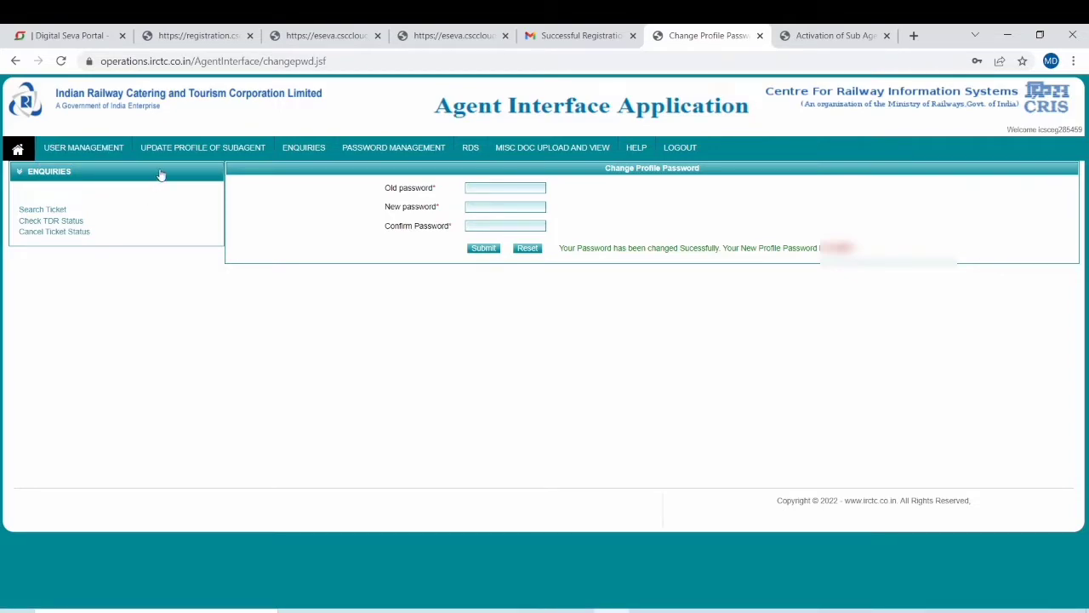
mouse_move(197, 158)
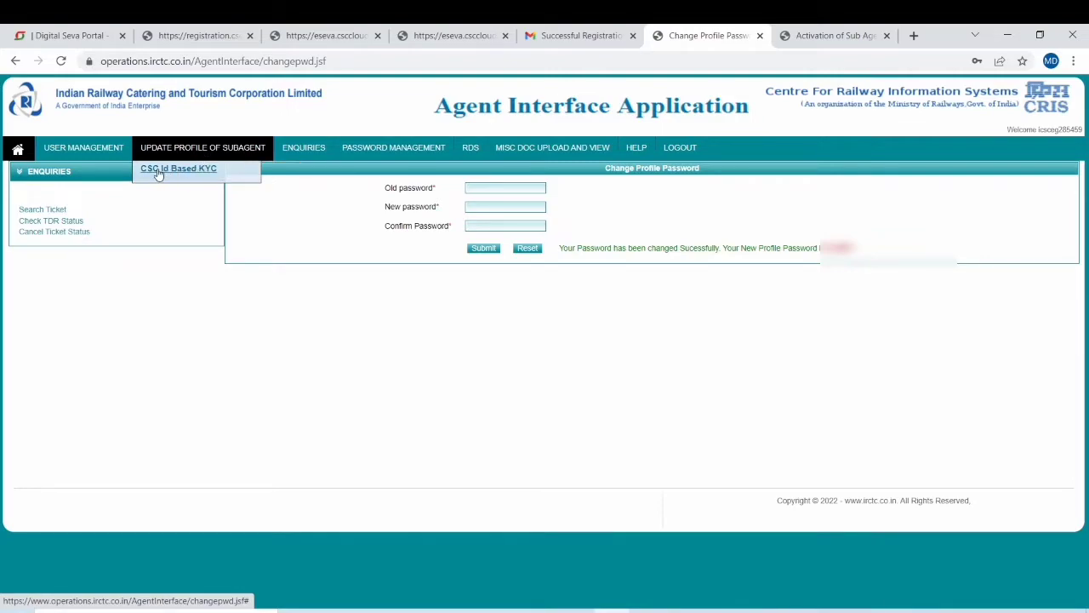
On the CSC Id Based KYC page, enter the agent's CSC Id and generate an Aadhaar OTP.
left_click(184, 173)
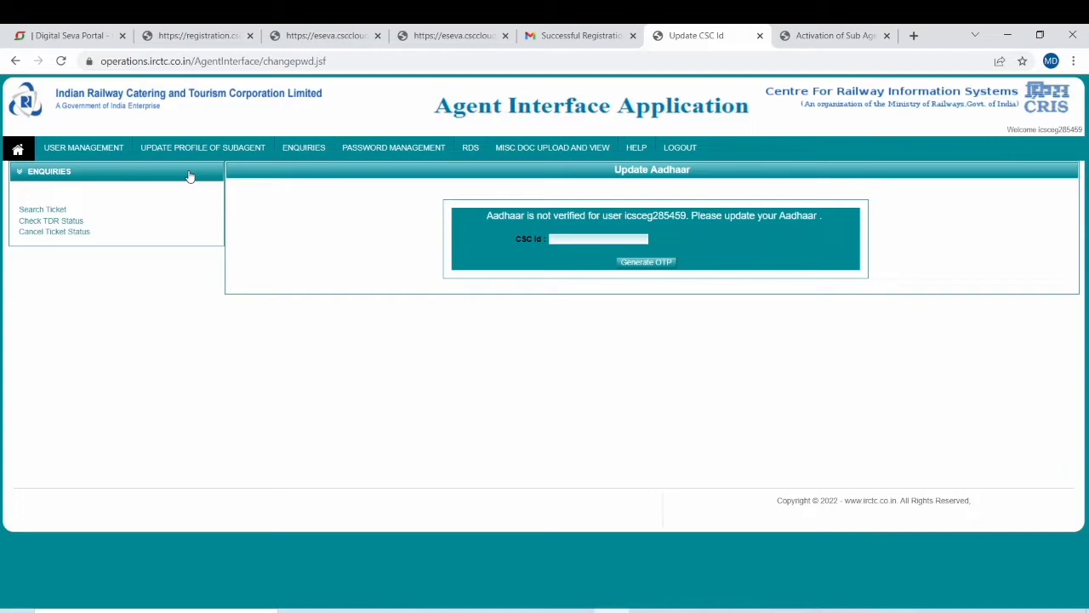
left_click(570, 239)
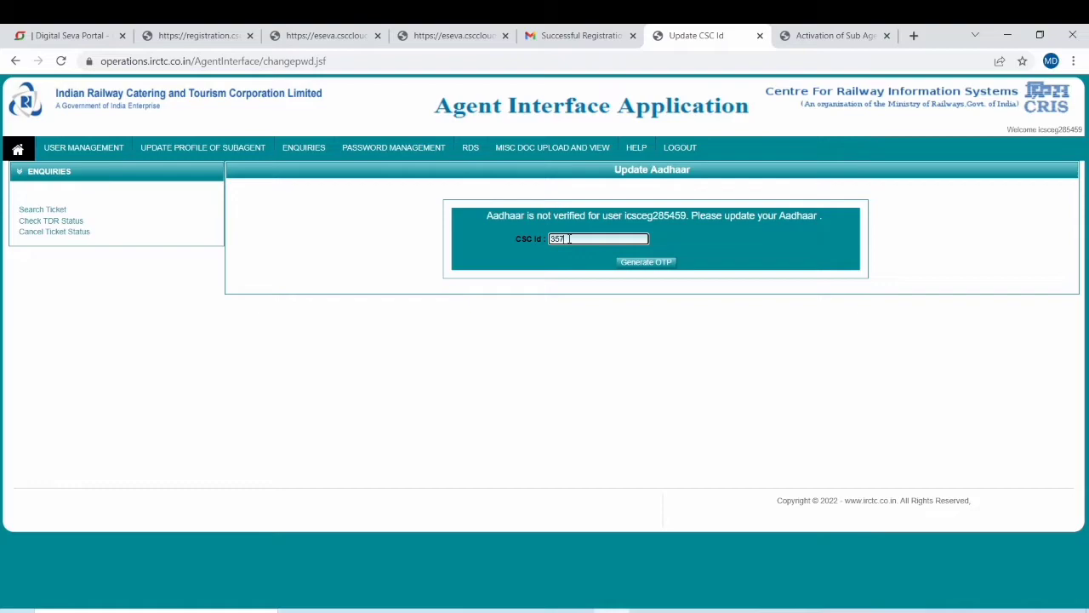
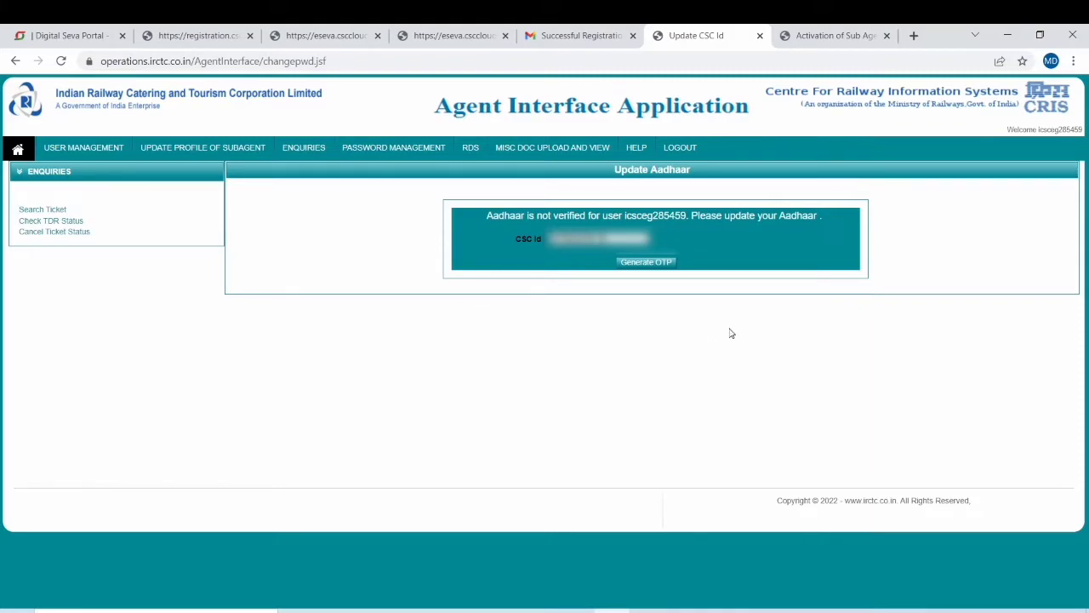
left_click(646, 262)
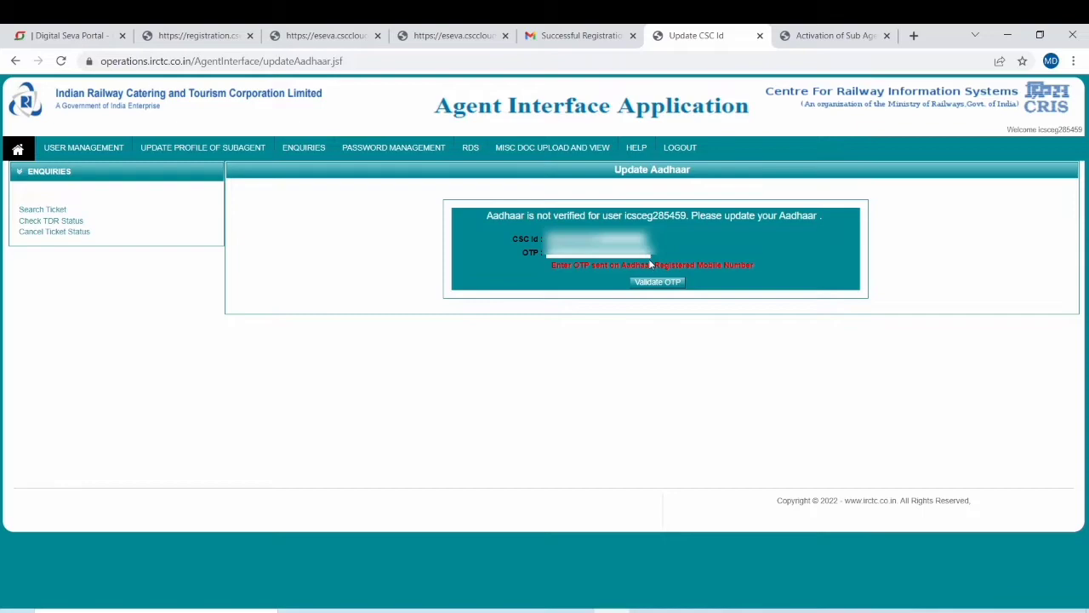
Enter and validate the received OTP to verify Aadhaar, then open a new browser tab.
left_click(577, 254)
type("12345")
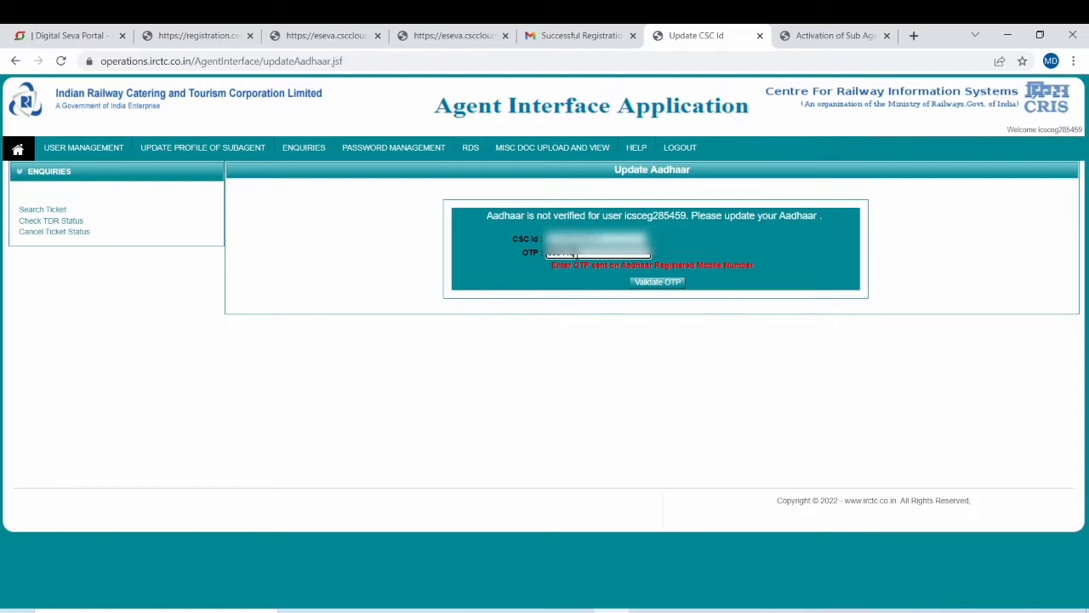
left_click(655, 283)
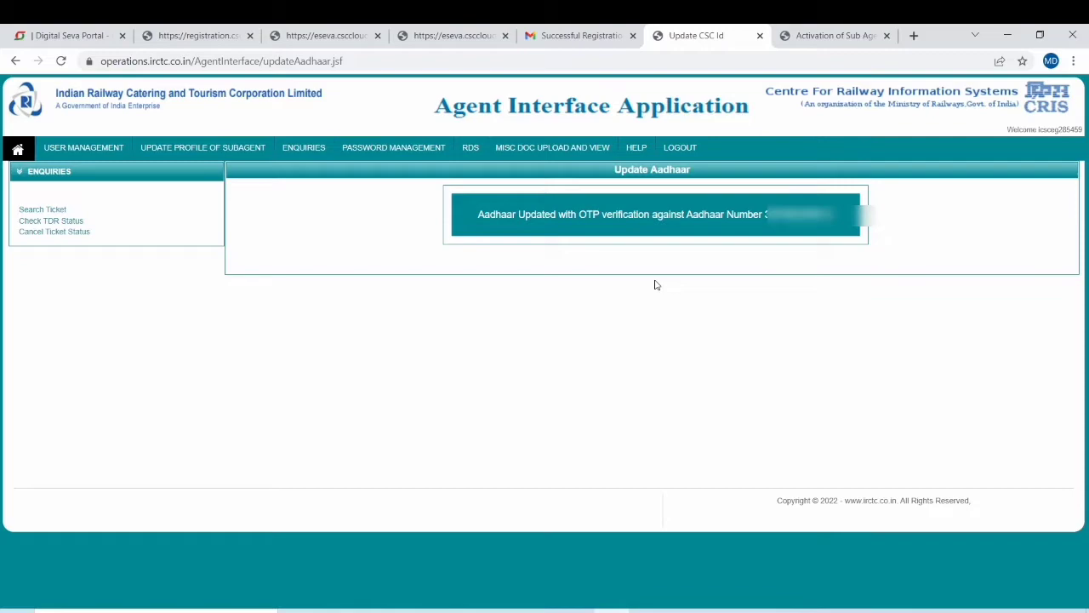
left_click(913, 36)
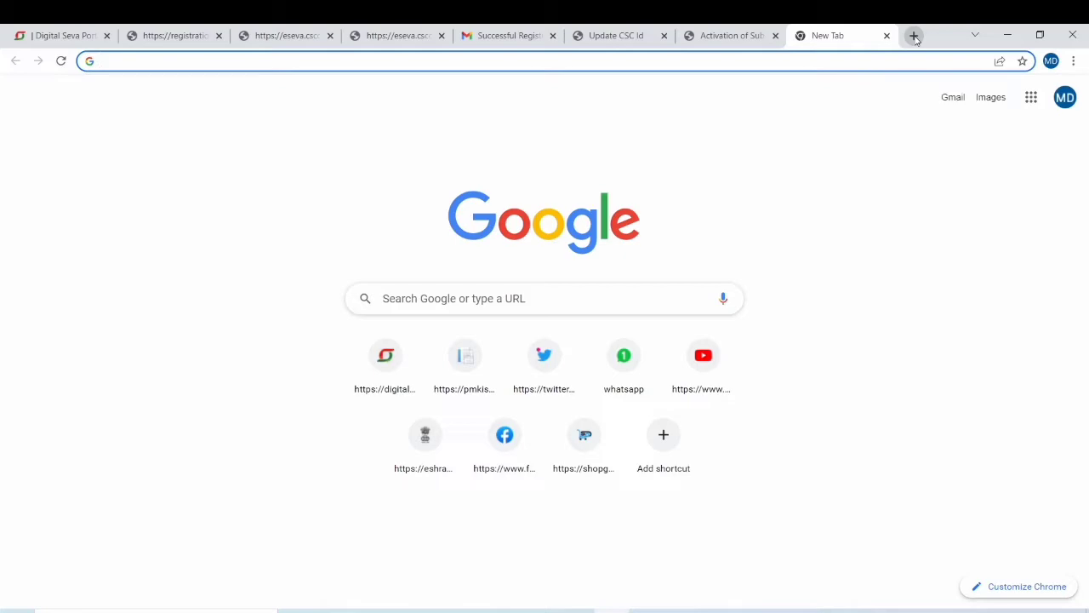
Search Google for 'irctc' and open the IRCTC Next Generation eTicketing System result.
left_click(826, 64)
type("irctc")
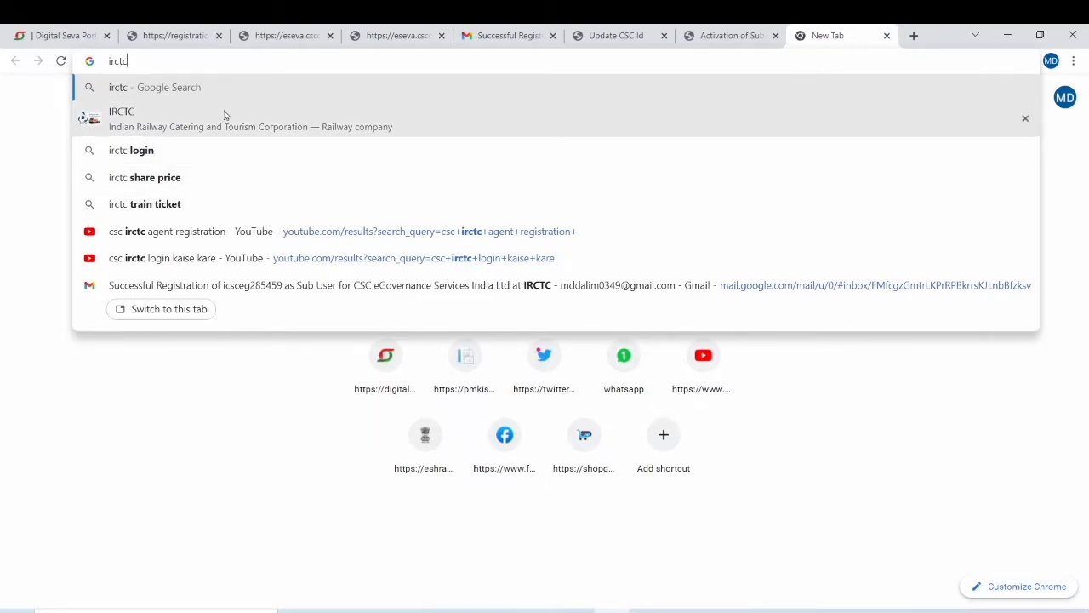
left_click(181, 123)
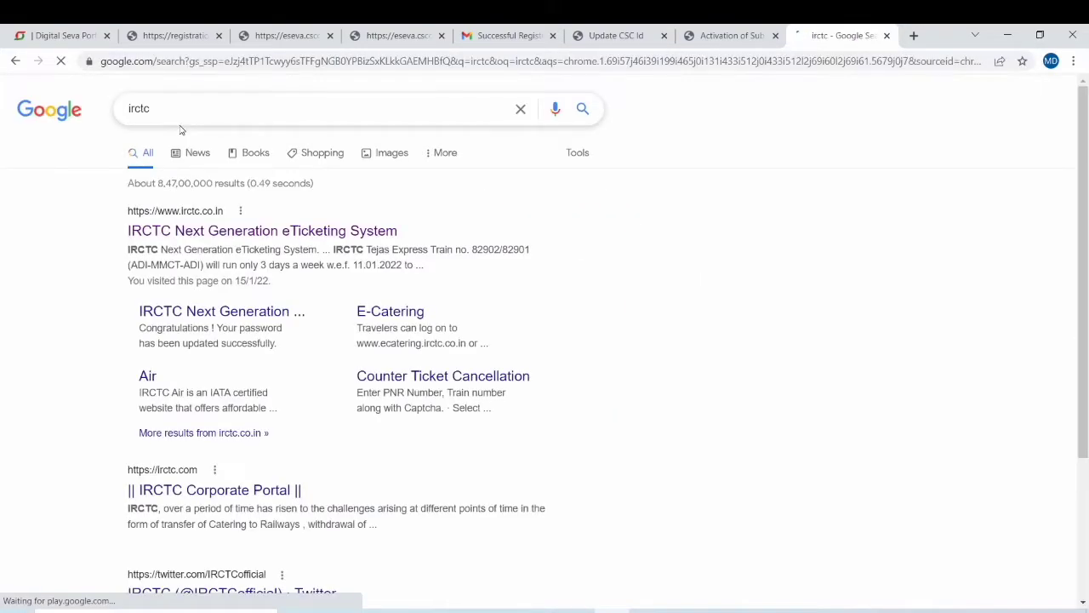
left_click(228, 233)
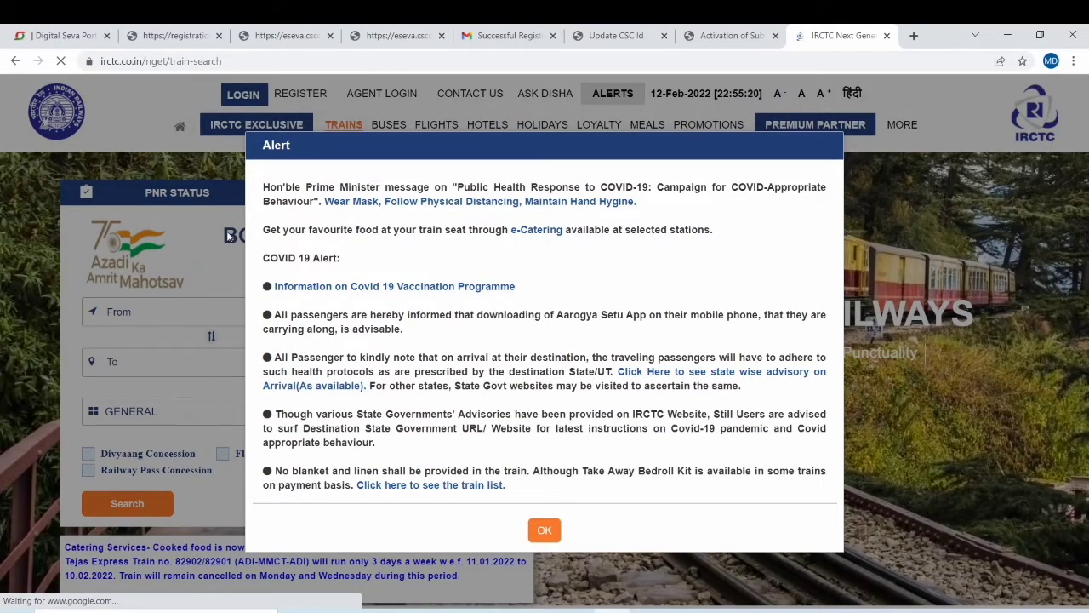
Dismiss the COVID alert and notification prompt, then choose Agent Login With Otp.
left_click(553, 534)
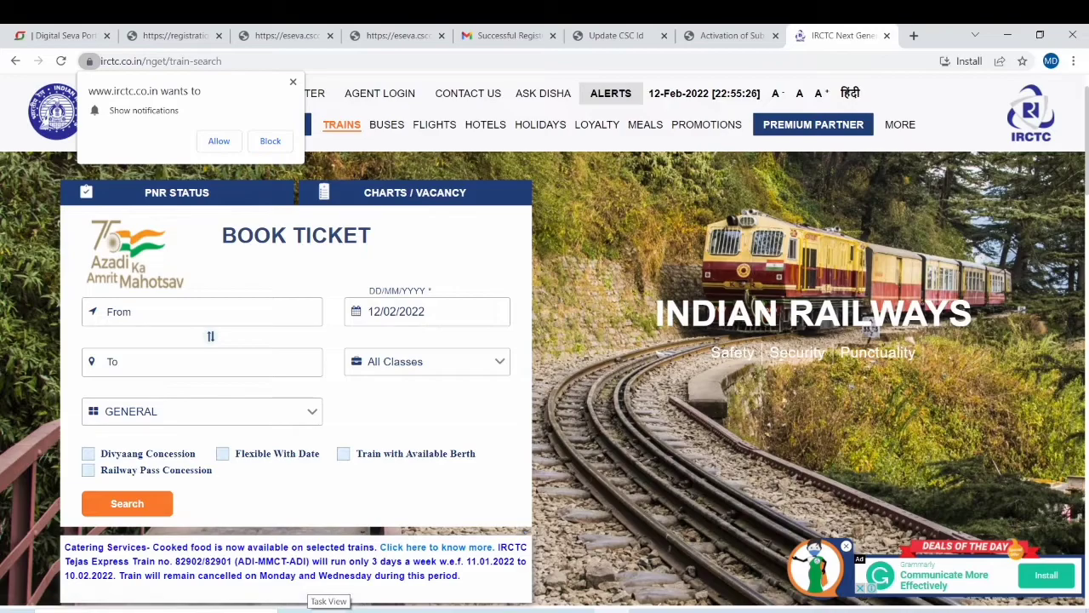
left_click(218, 142)
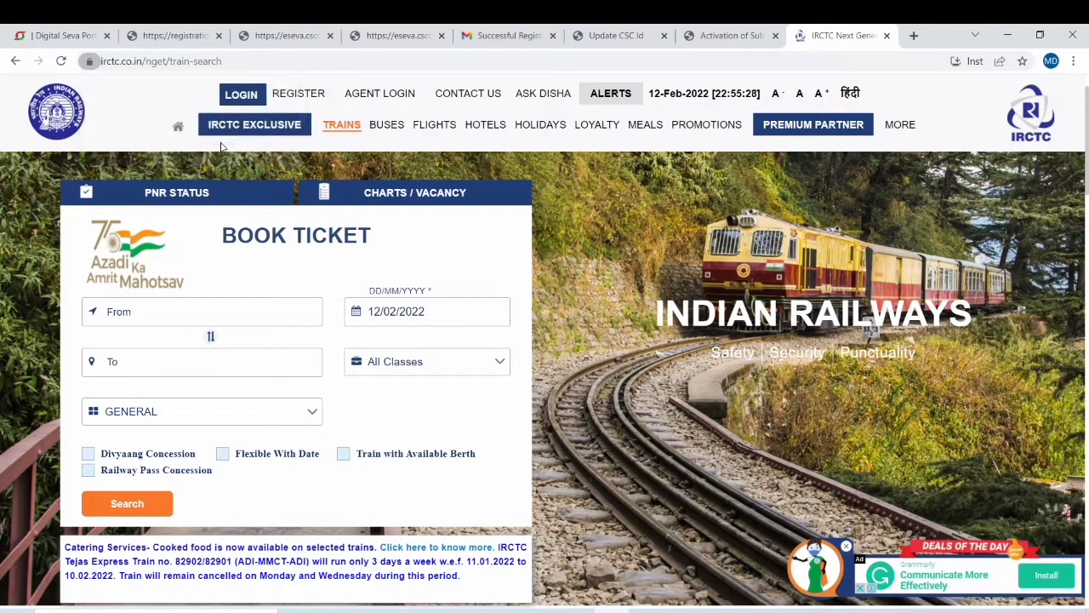
scroll(506, 245, "down", 2)
scroll(506, 247, "down", 3)
scroll(505, 249, "up", 2)
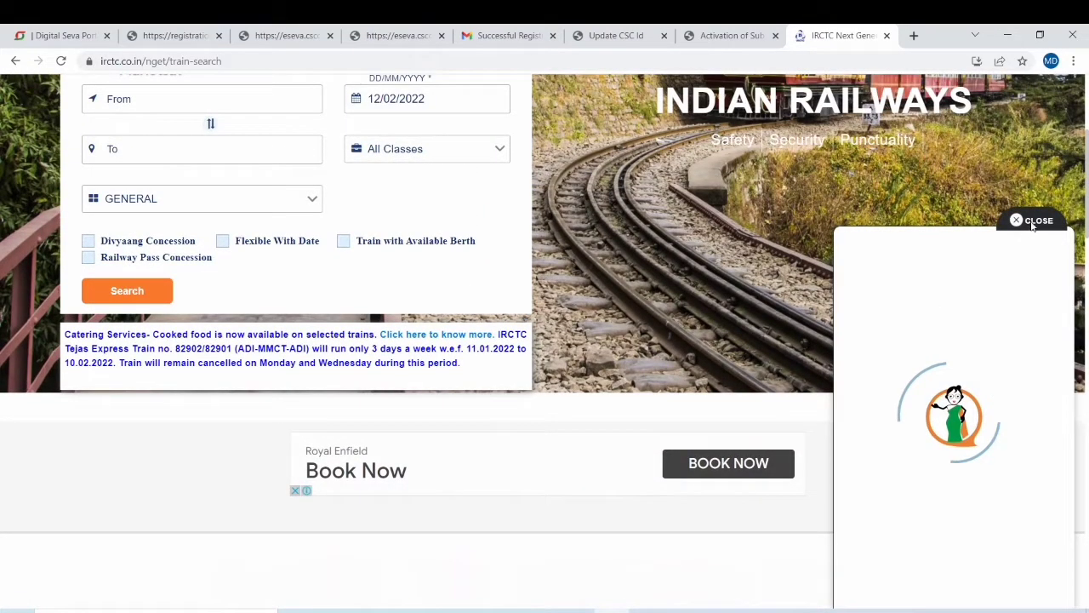
scroll(733, 223, "up", 3)
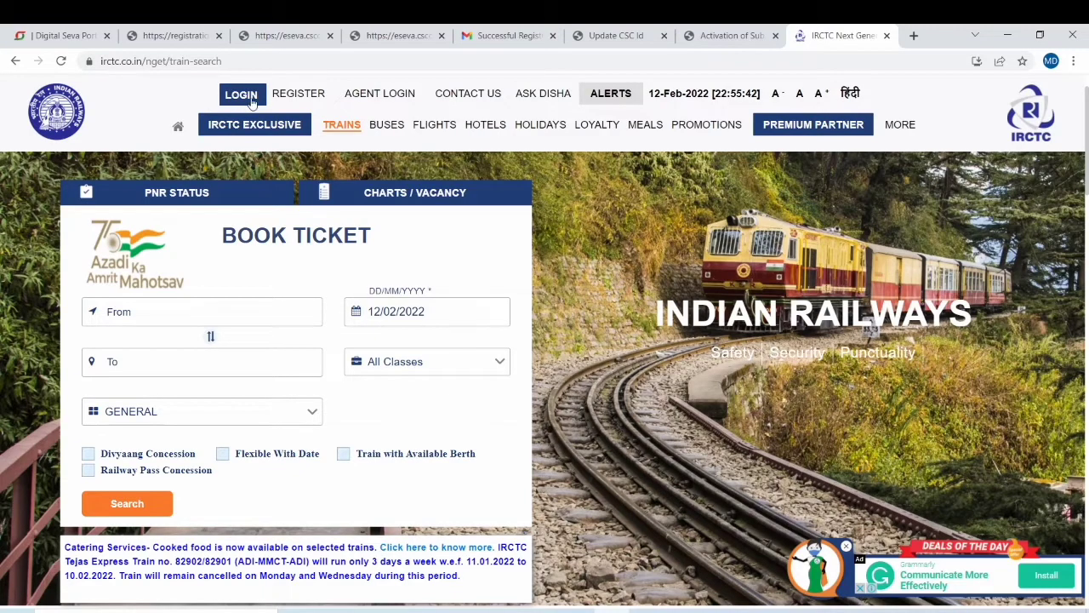
left_click(382, 98)
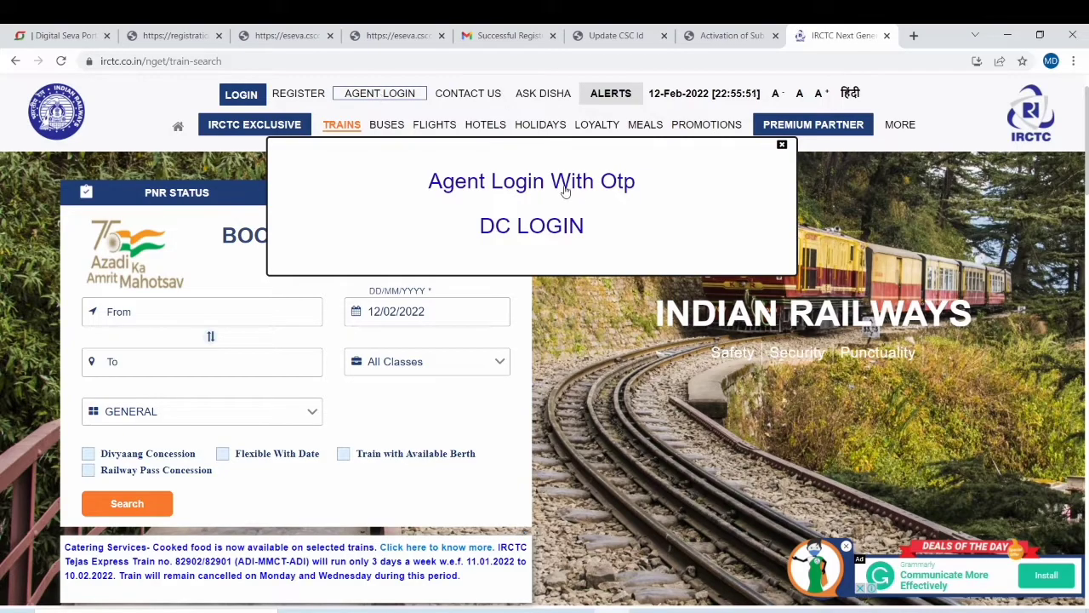
left_click(509, 185)
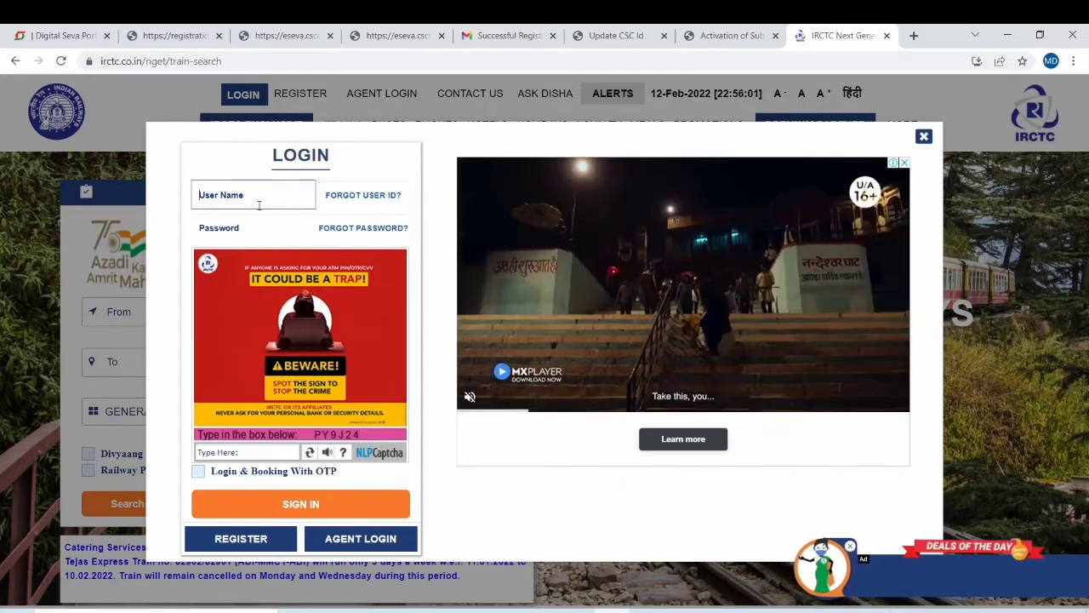
Tick Login & Booking With OTP and proceed through the confirmation notice.
left_click(249, 228)
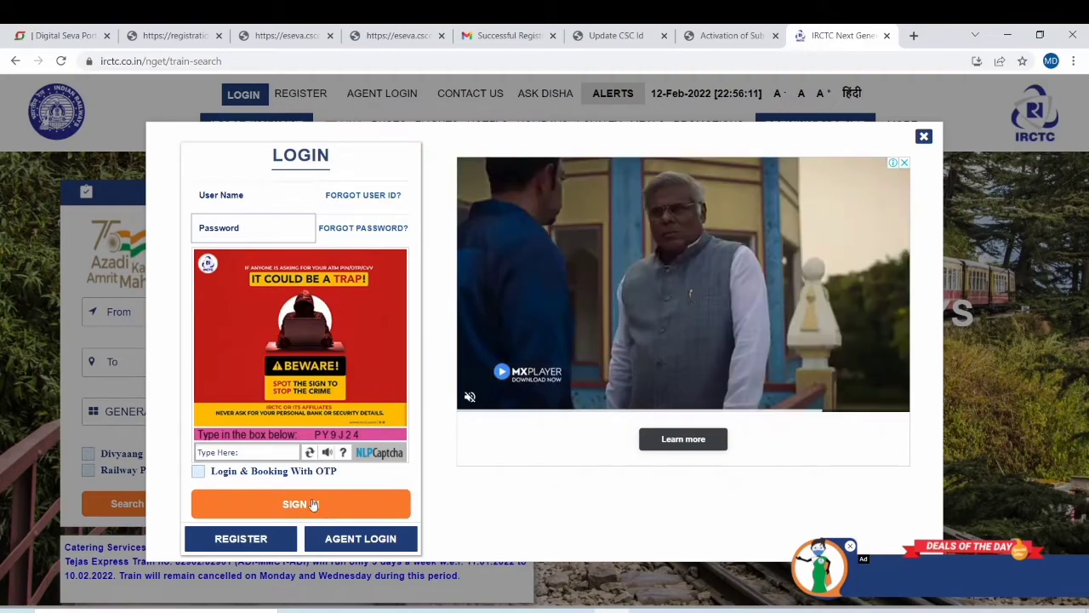
left_click(199, 471)
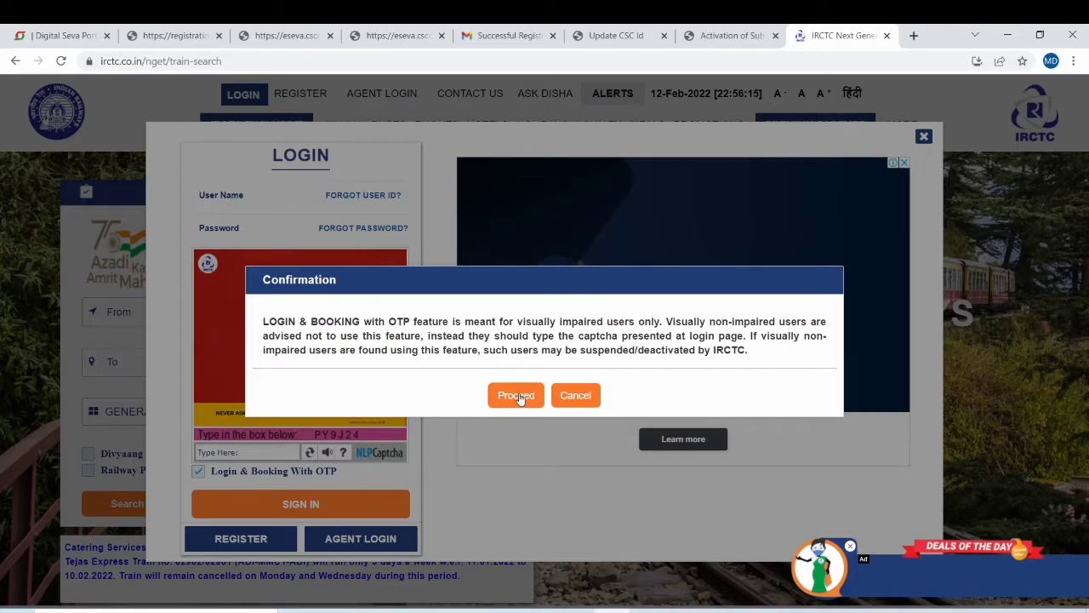
left_click(517, 395)
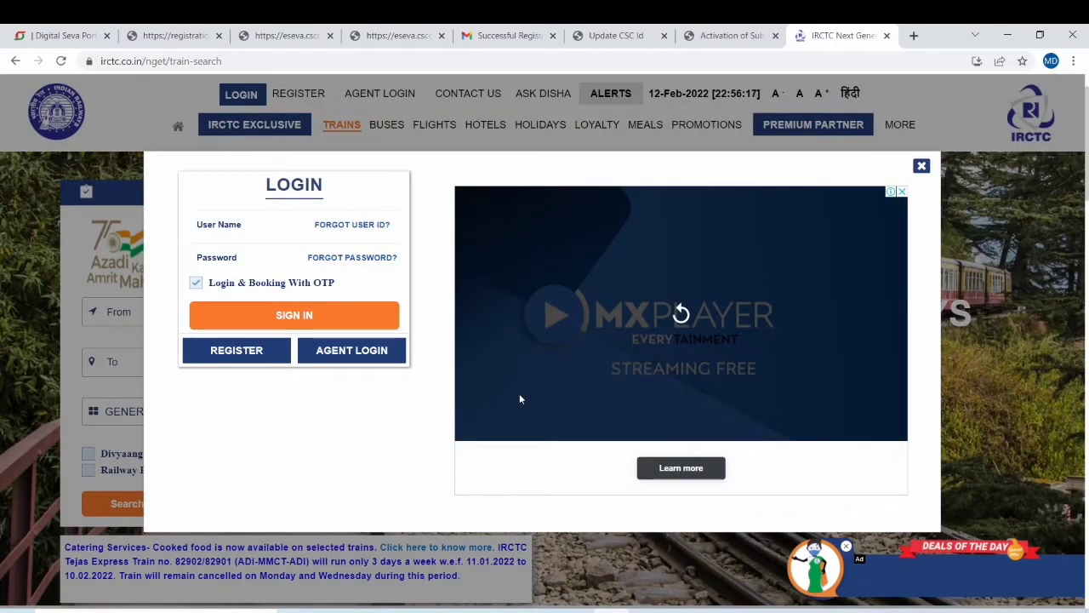